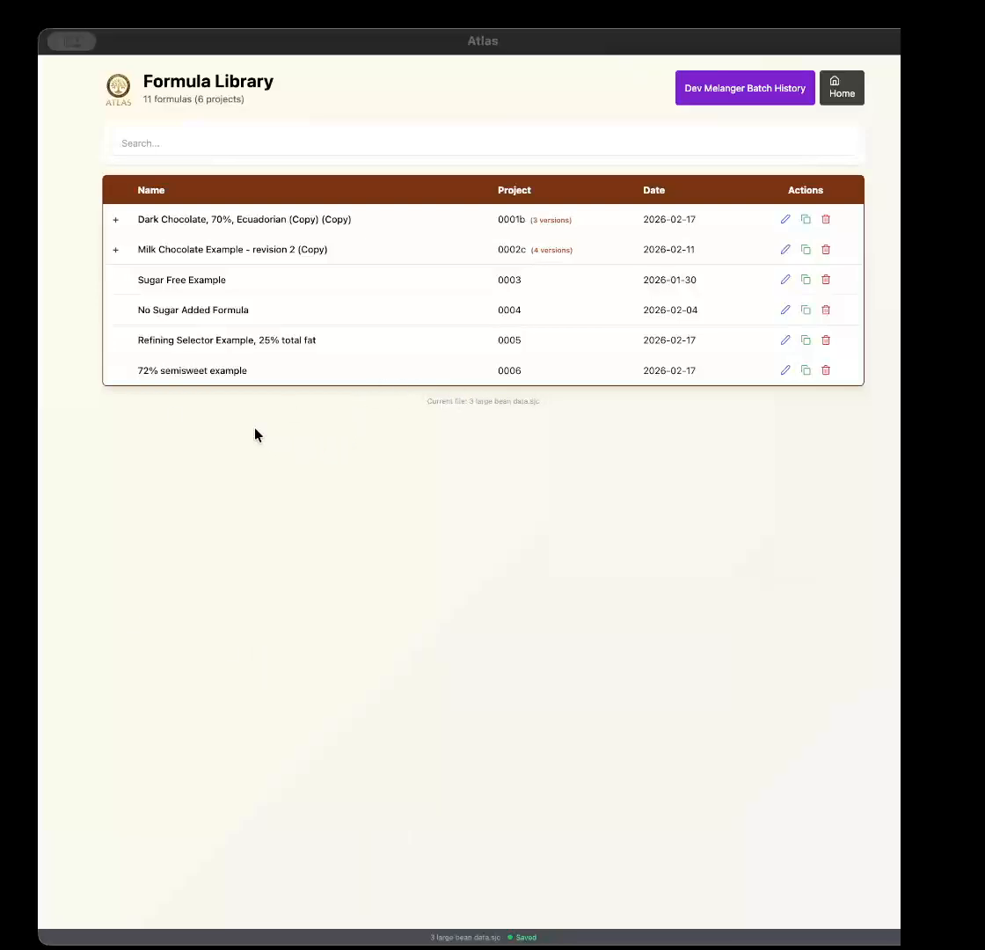
# Open the 72% semisweet example formula and compare its Roll Refiner, Melangeur/Stone Mill and Ball Mill refining methods.
pyautogui.click(229, 377)
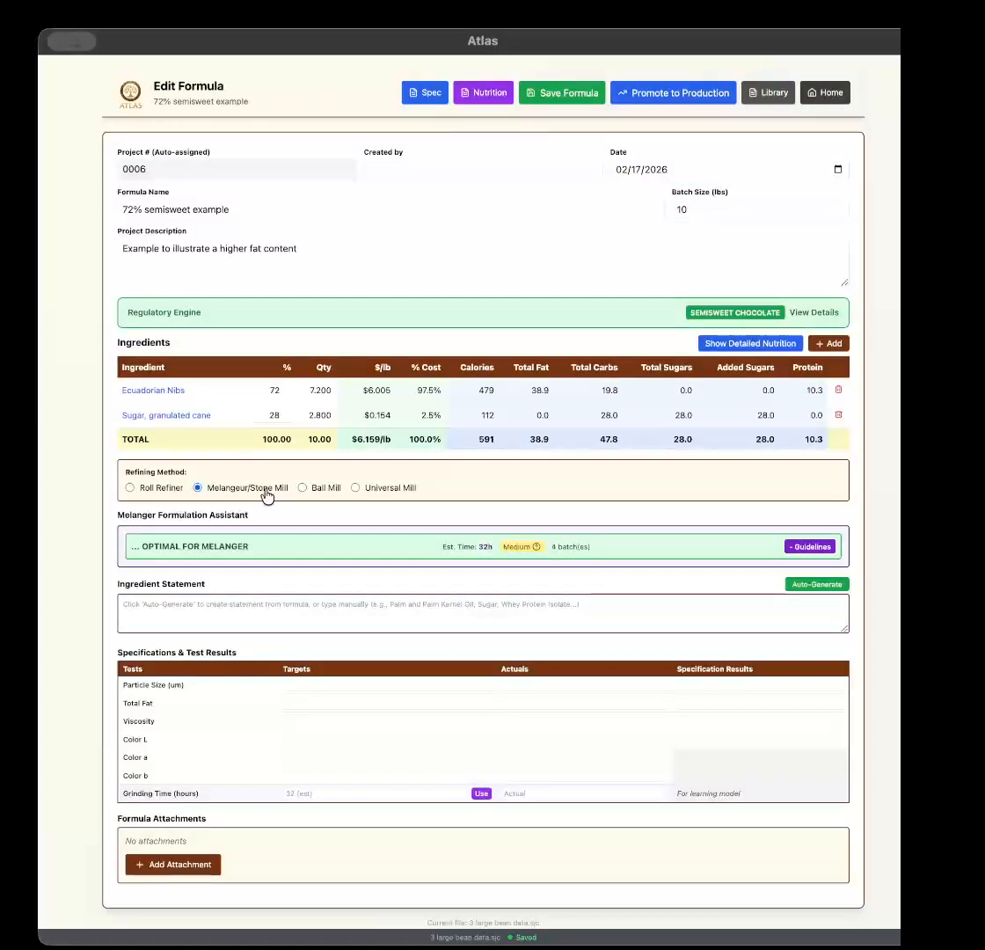
pyautogui.click(132, 487)
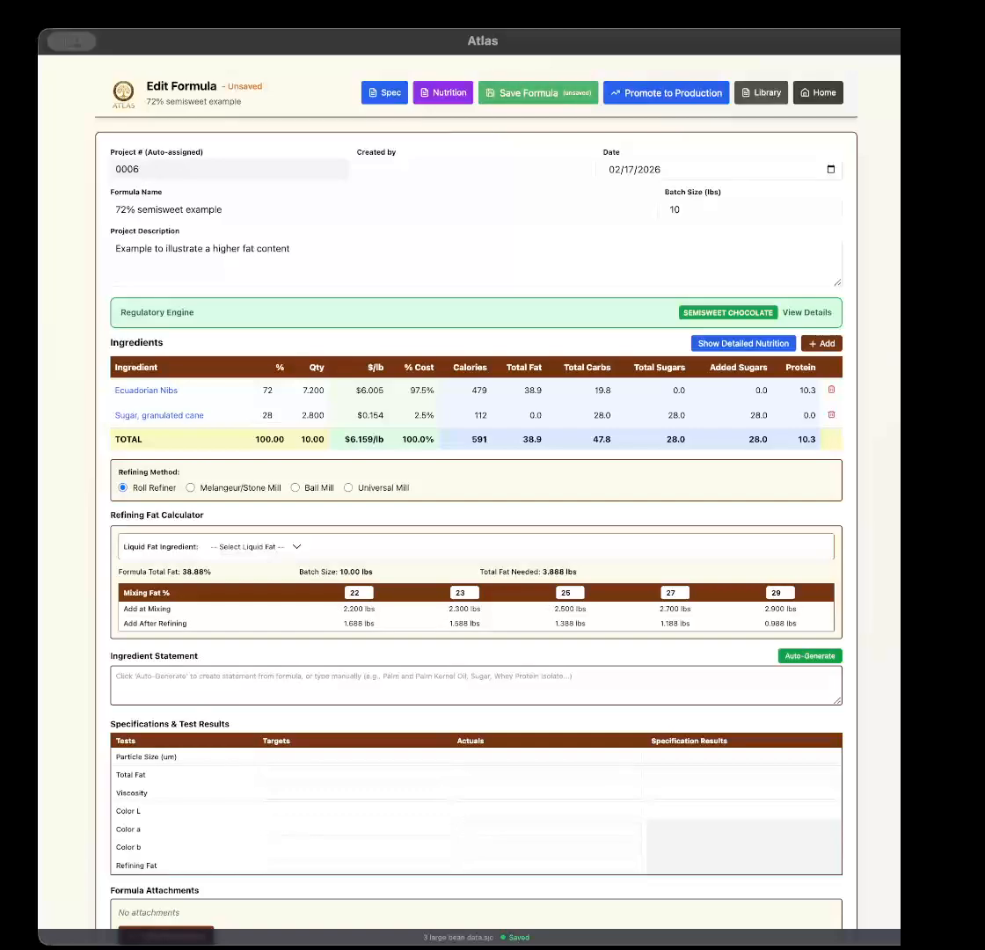
pyautogui.click(191, 488)
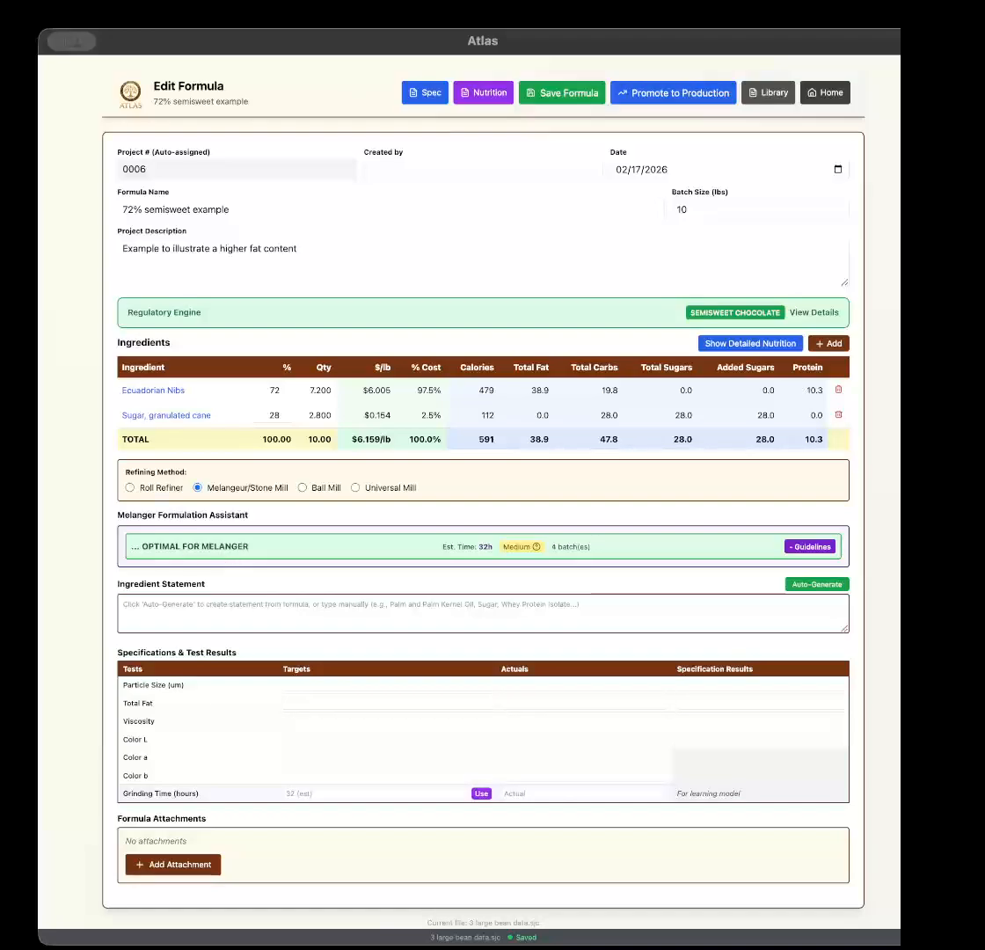
pyautogui.click(303, 490)
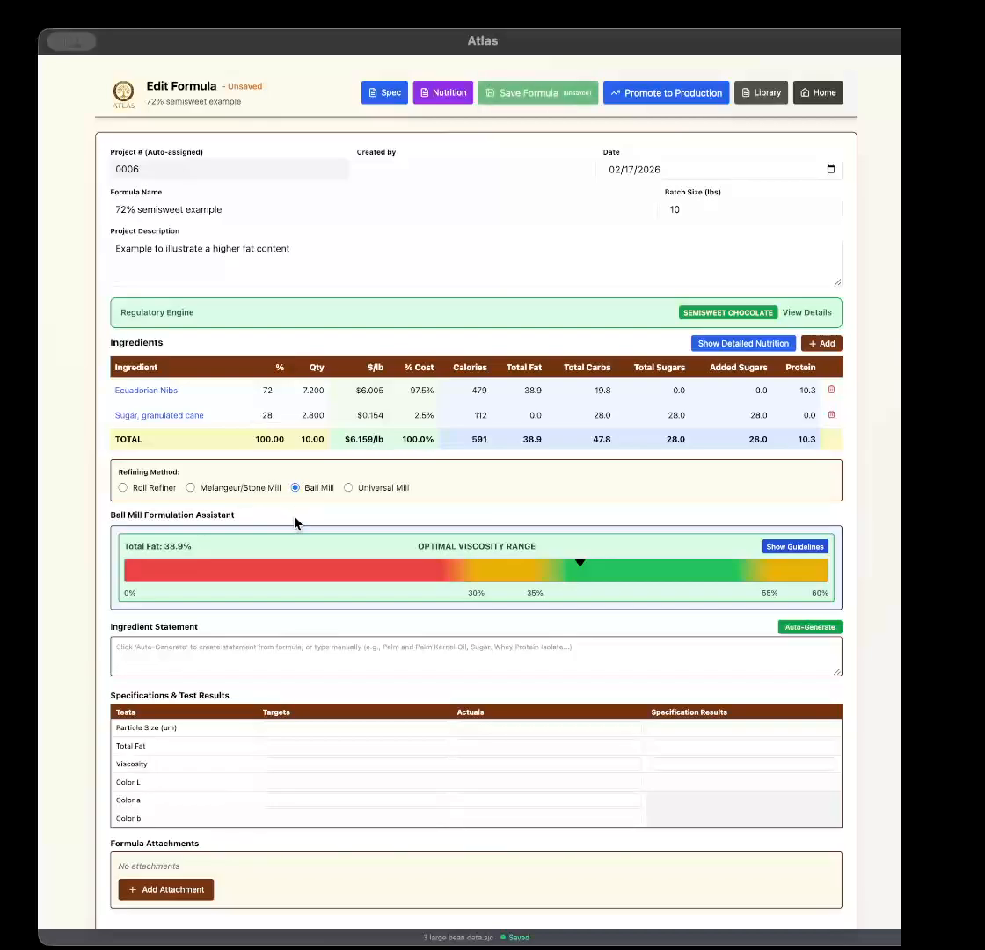
# Select Universal Mill as the refining method and read through its guidelines, closing them when finished.
pyautogui.click(348, 488)
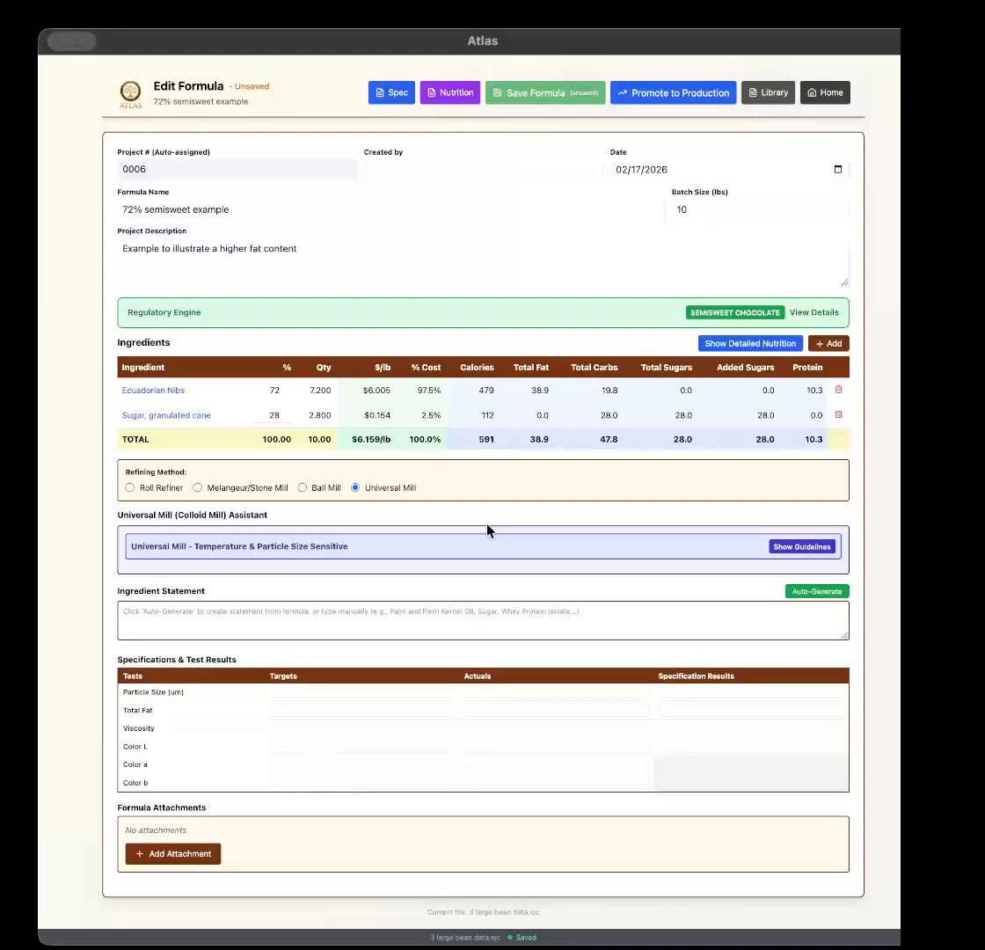
pyautogui.click(803, 547)
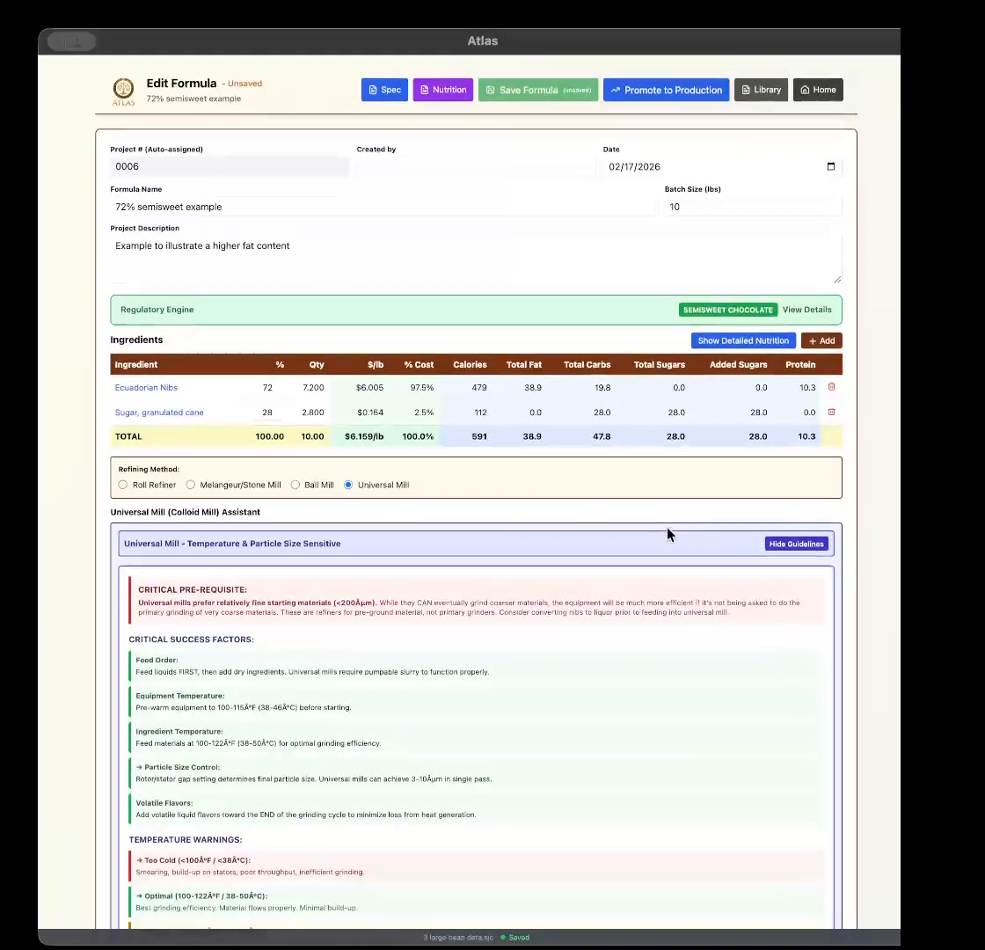
pyautogui.scroll(-4, 669, 532)
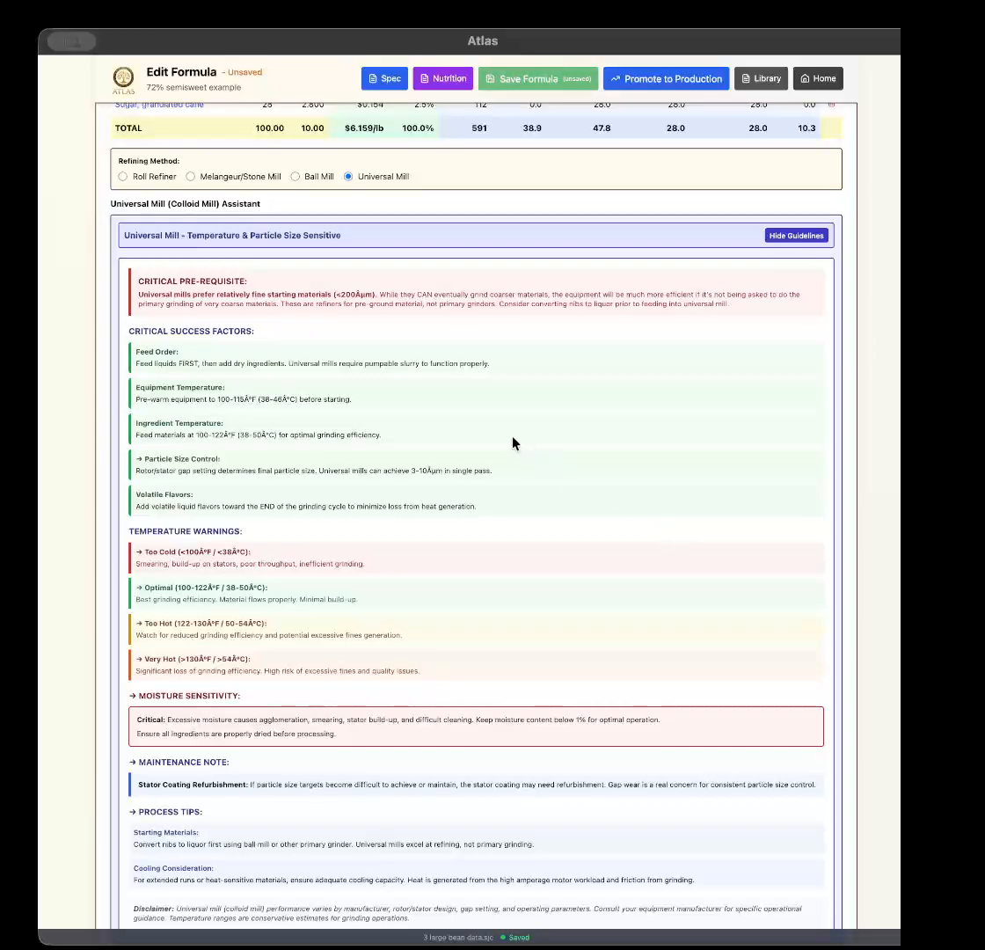
pyautogui.click(783, 238)
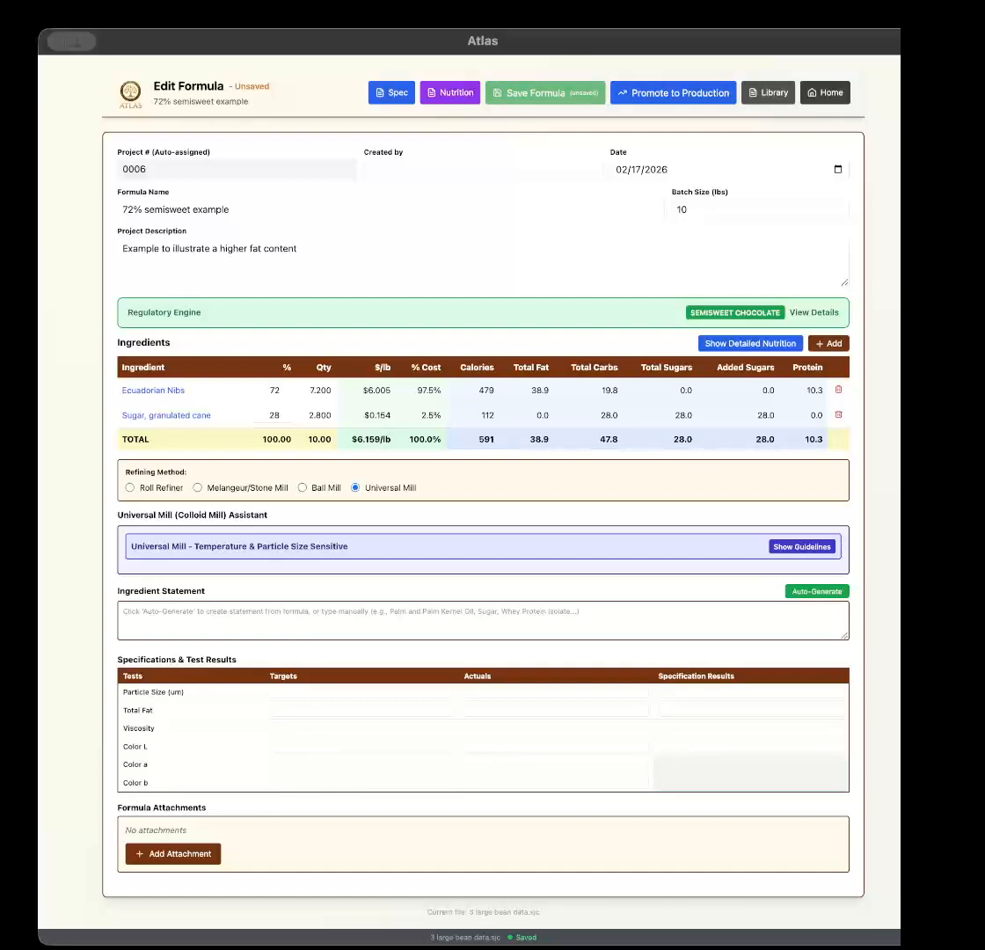
# Return the refining method to Melangeur/Stone Mill and examine the melanger estimates, fat content guidelines, optimization tips and critical warnings.
pyautogui.click(197, 488)
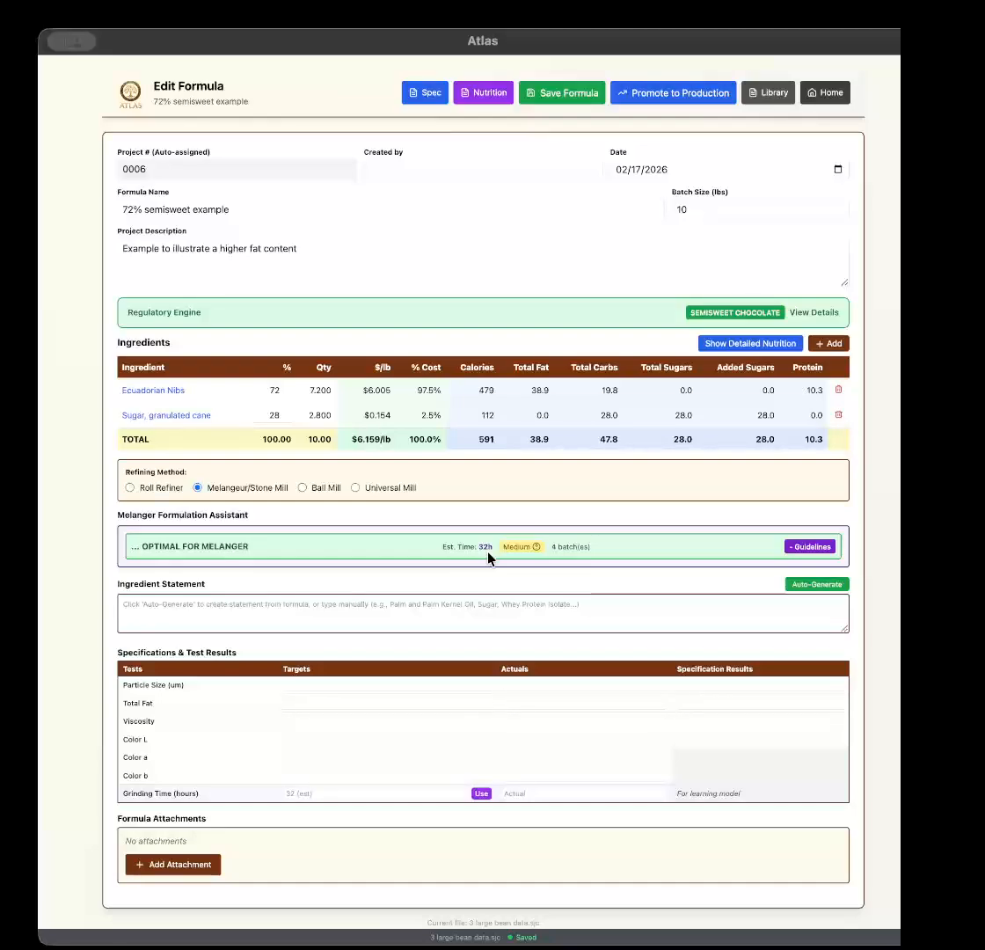
pyautogui.click(545, 795)
pyautogui.click(508, 687)
pyautogui.moveTo(534, 547)
pyautogui.click(806, 549)
pyautogui.scroll(-5, 559, 488)
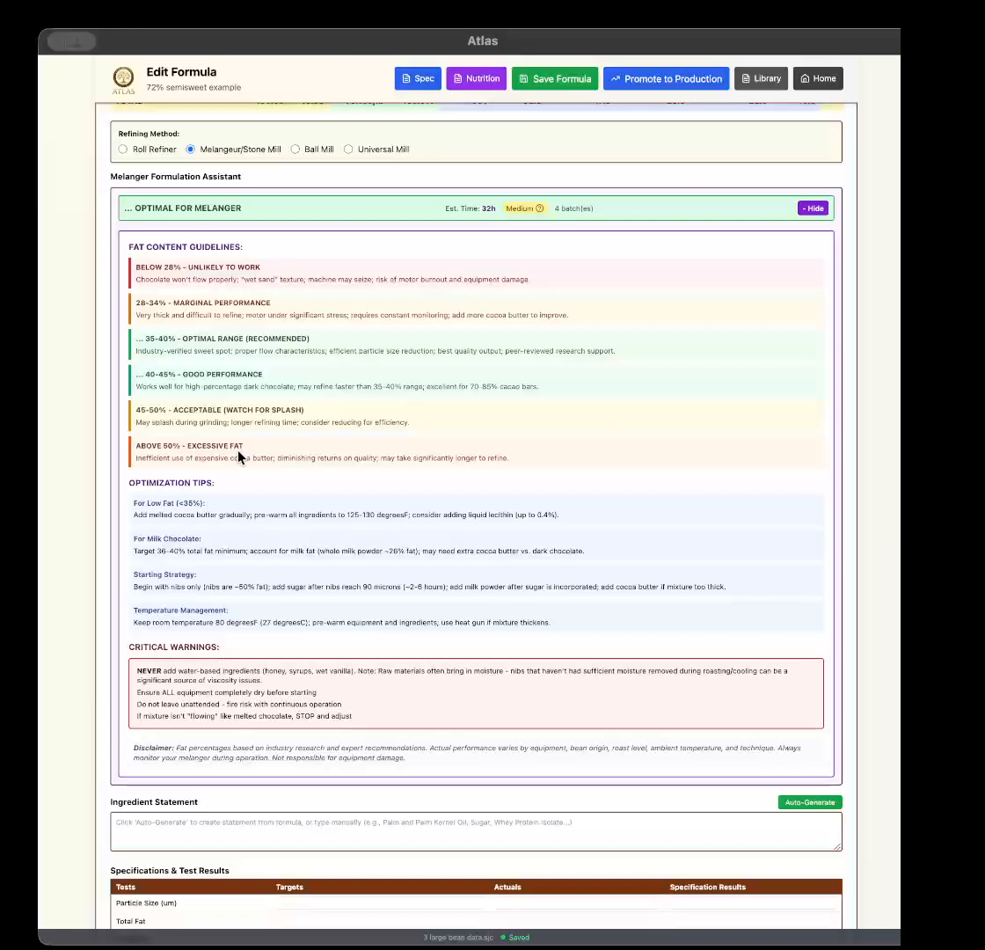
pyautogui.scroll(-5, 240, 456)
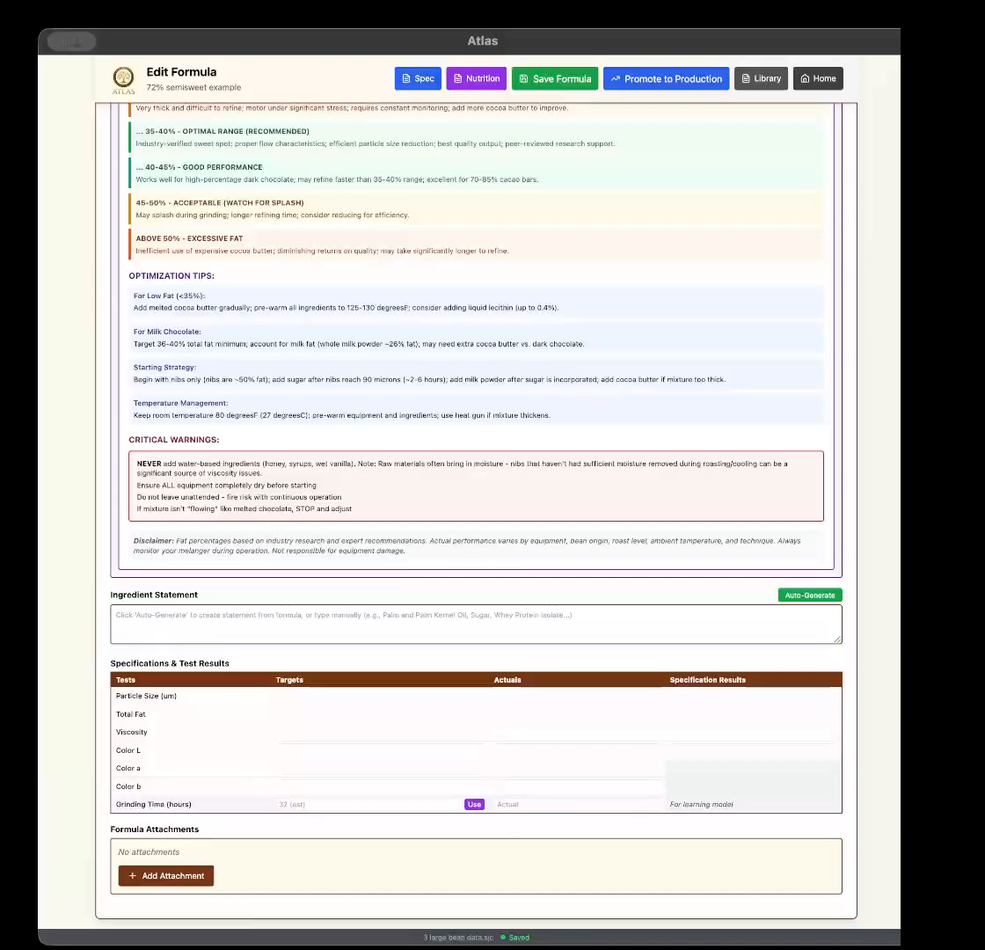
# Open the "Refining Selector Example, 25% total fat" formula from the Formula Library and set its refining method to Ball Mill.
pyautogui.click(826, 80)
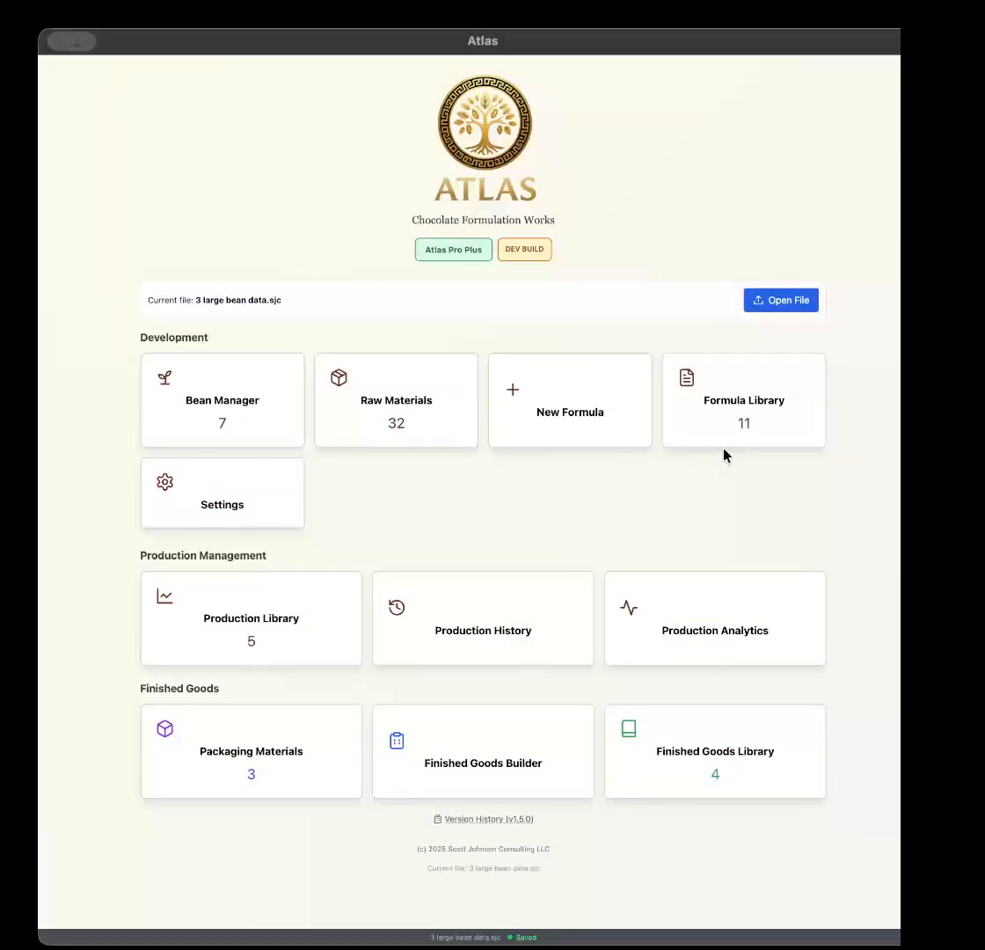
pyautogui.click(730, 410)
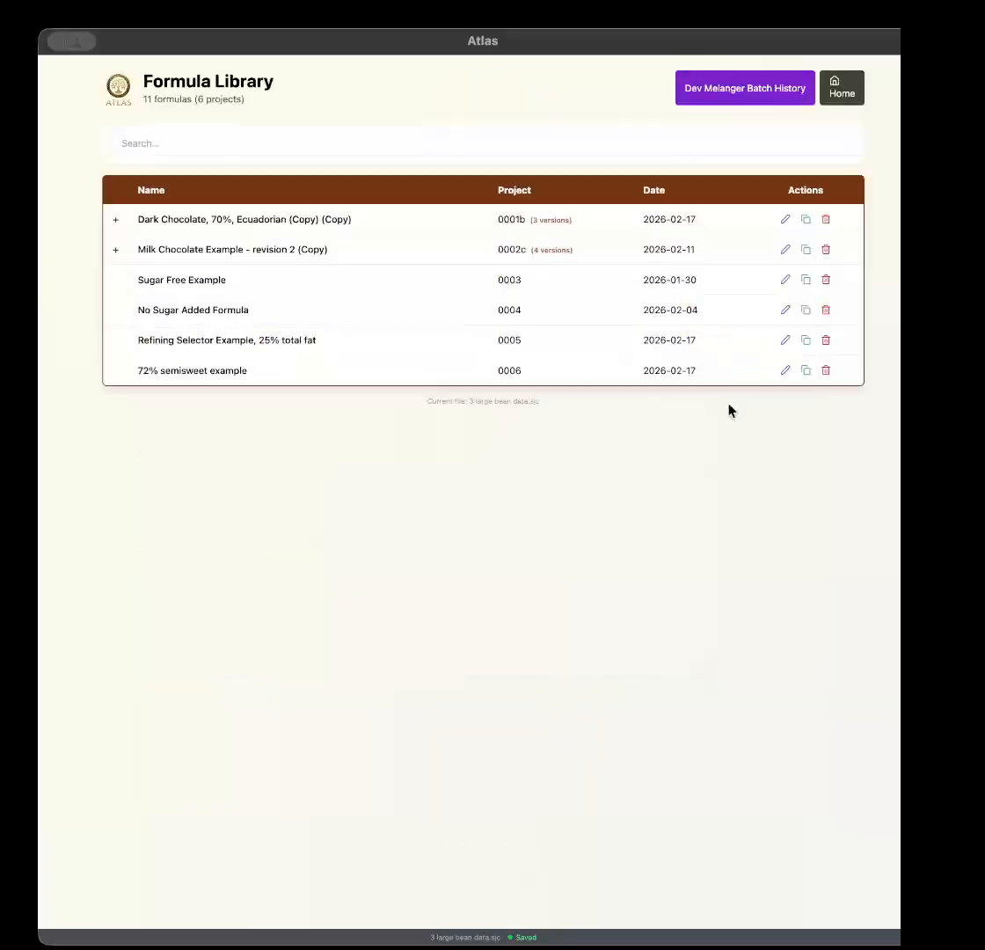
pyautogui.click(229, 343)
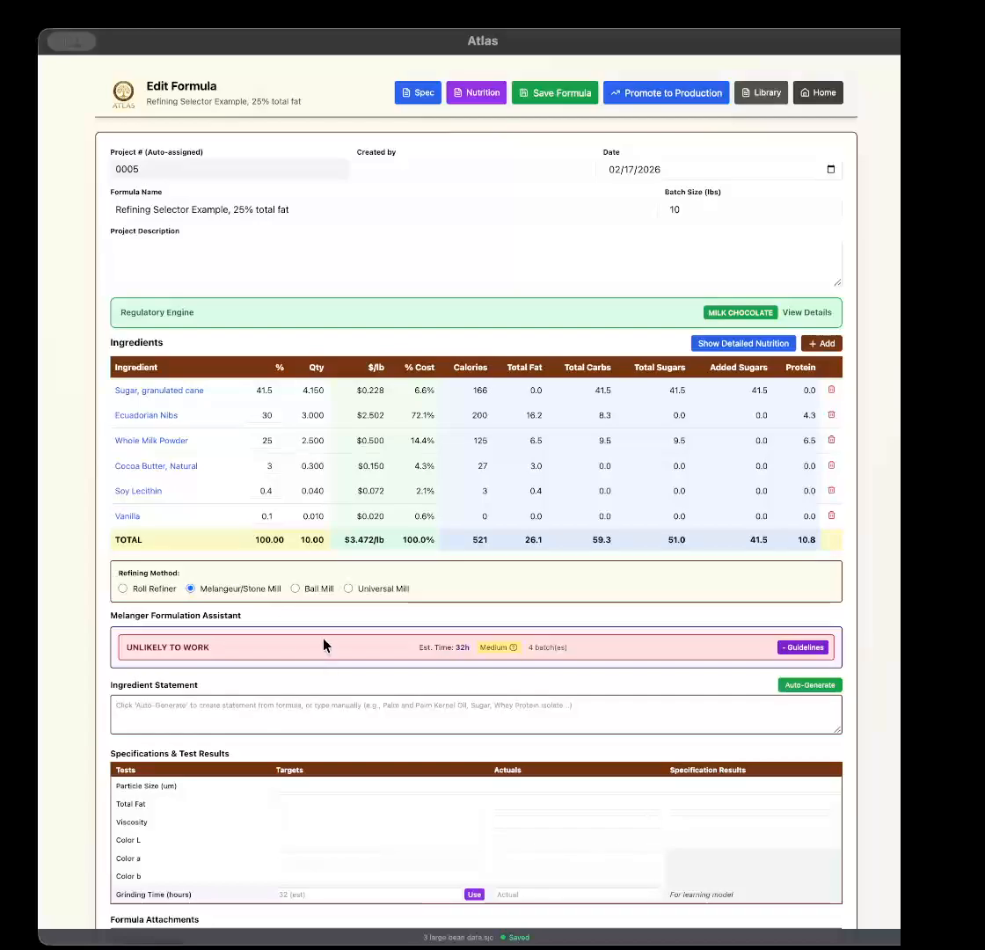
pyautogui.click(297, 589)
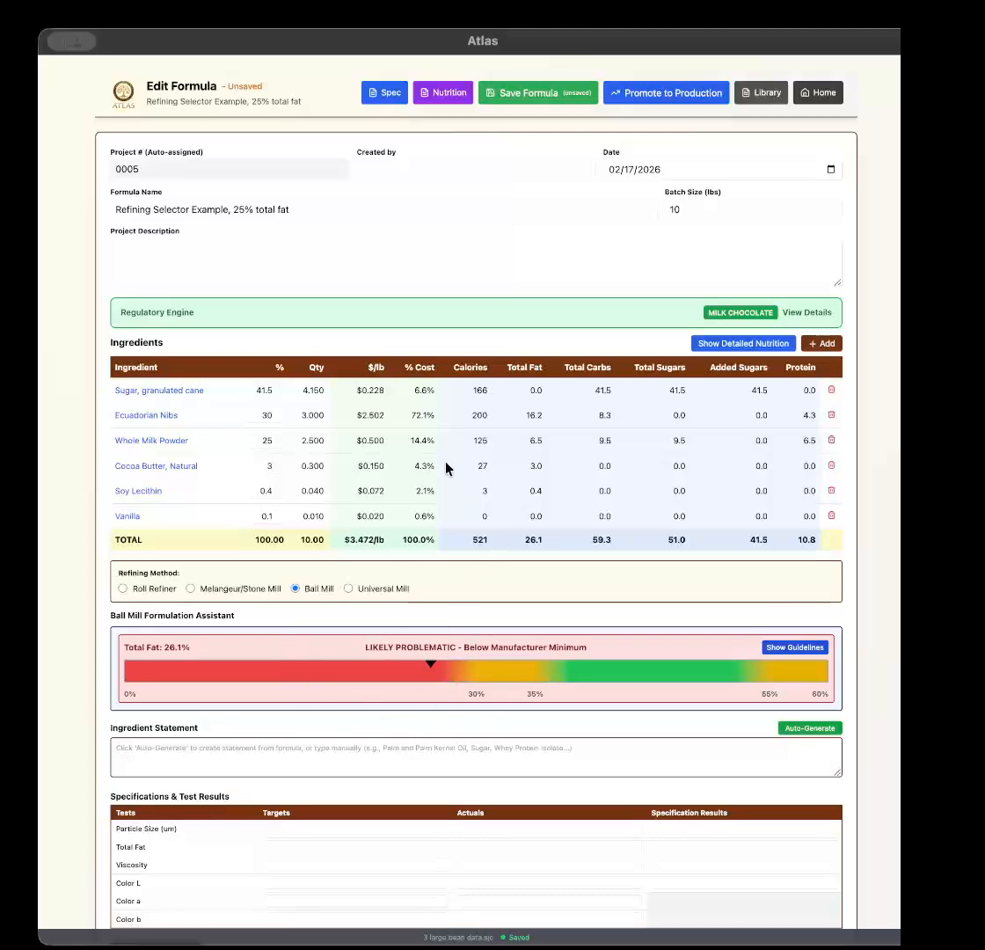
# Set Cocoa Butter, Natural to 10% and rebalance the formula by setting granulated cane sugar to 34.5%.
pyautogui.click(259, 467)
pyautogui.moveTo(259, 466); pyautogui.dragTo(314, 468)
pyautogui.write('10')
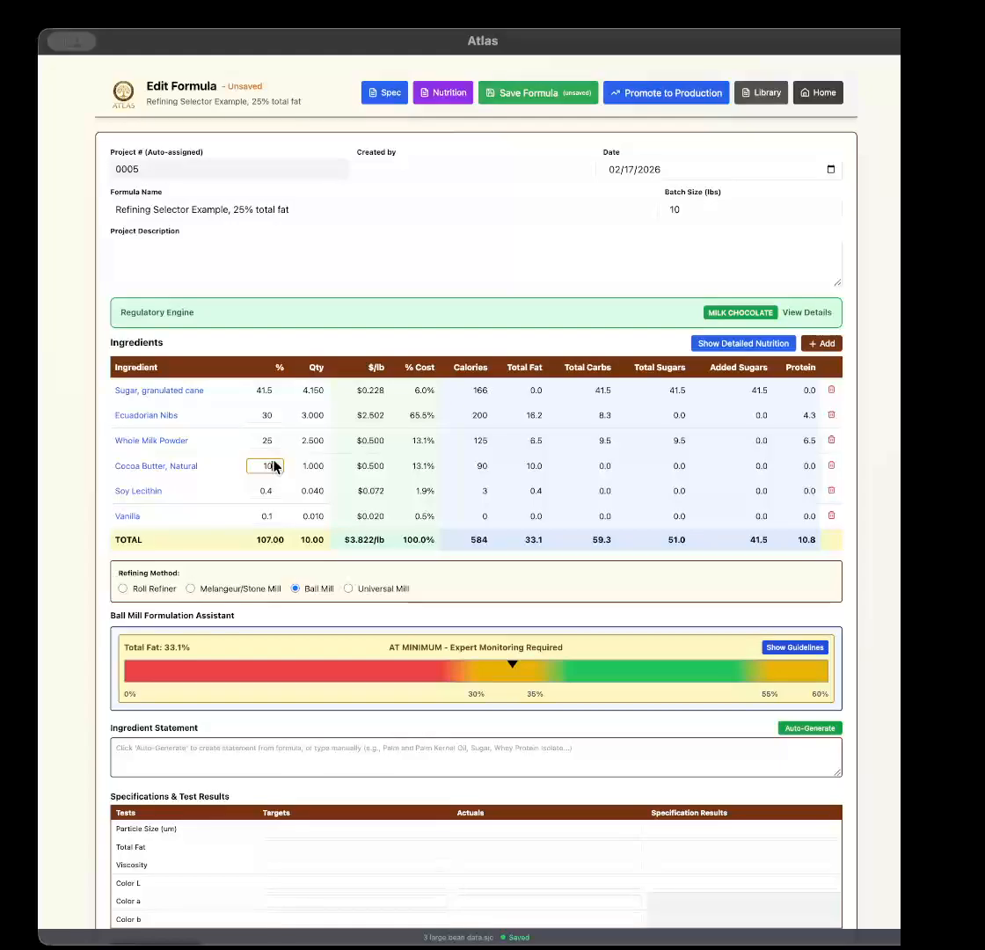
pyautogui.click(263, 389)
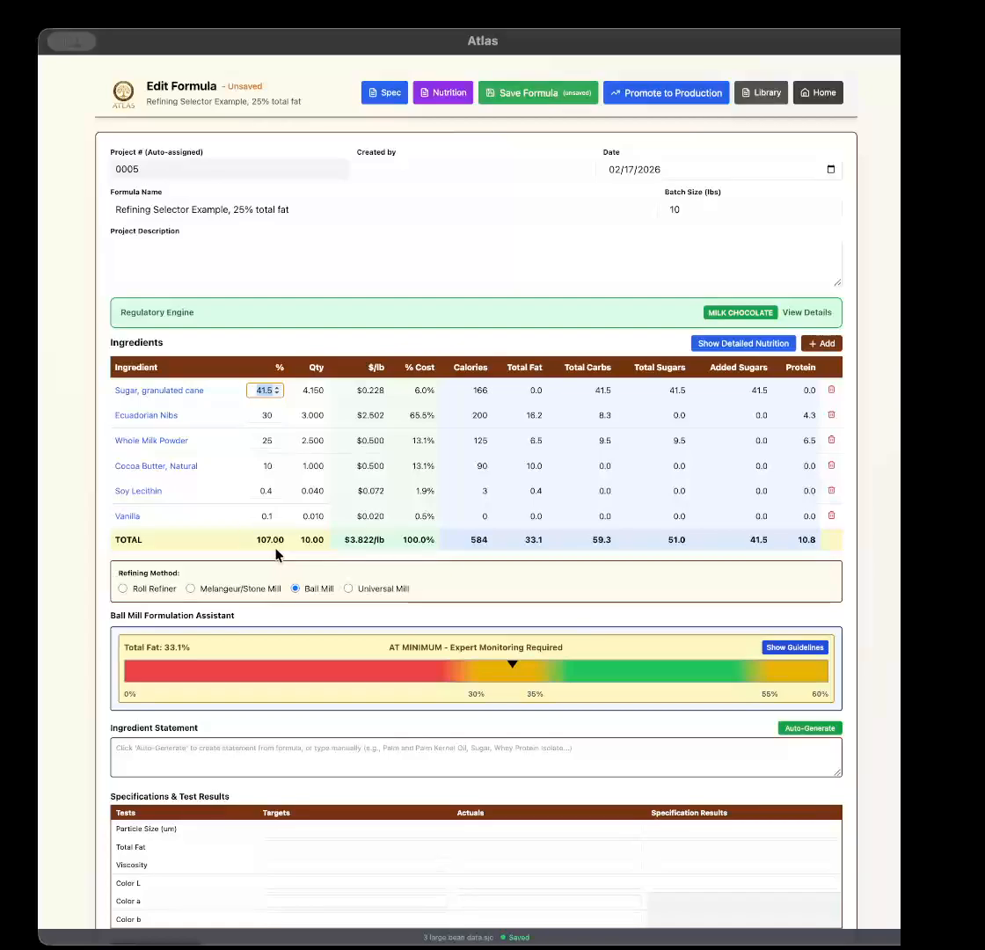
pyautogui.write('32')
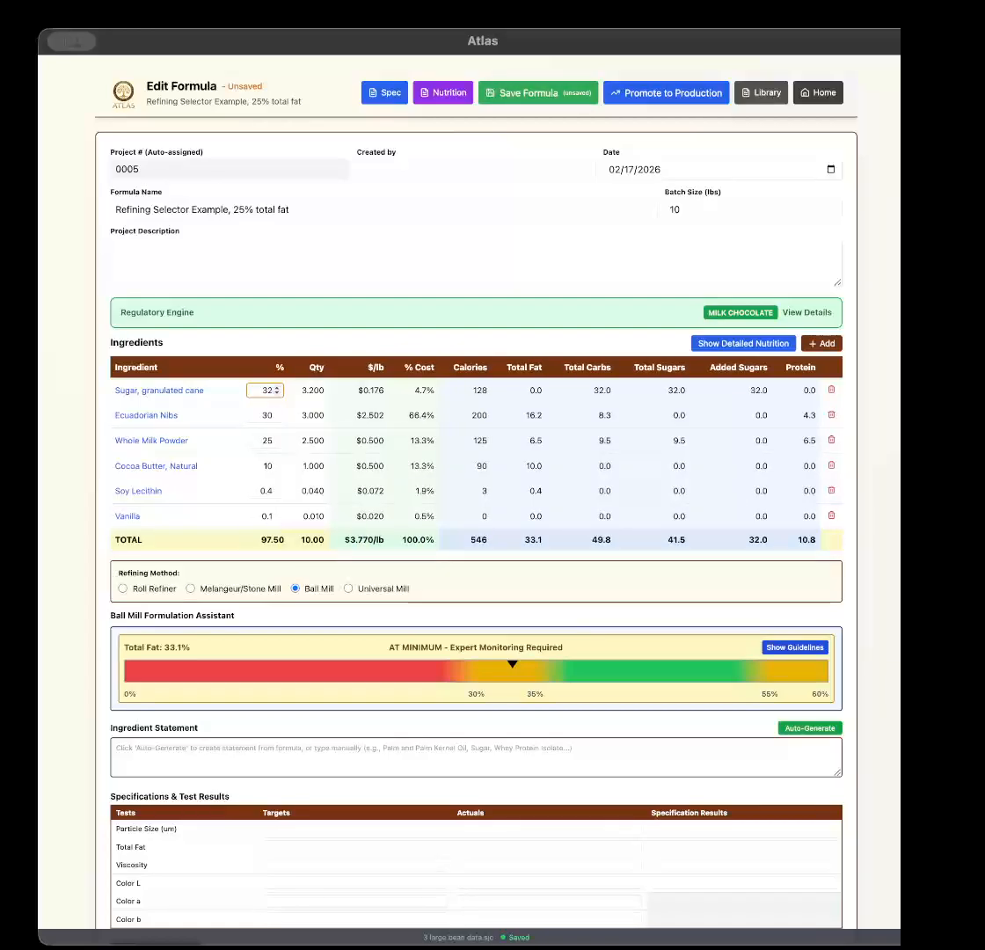
pyautogui.press('Up')
pyautogui.press('Up')
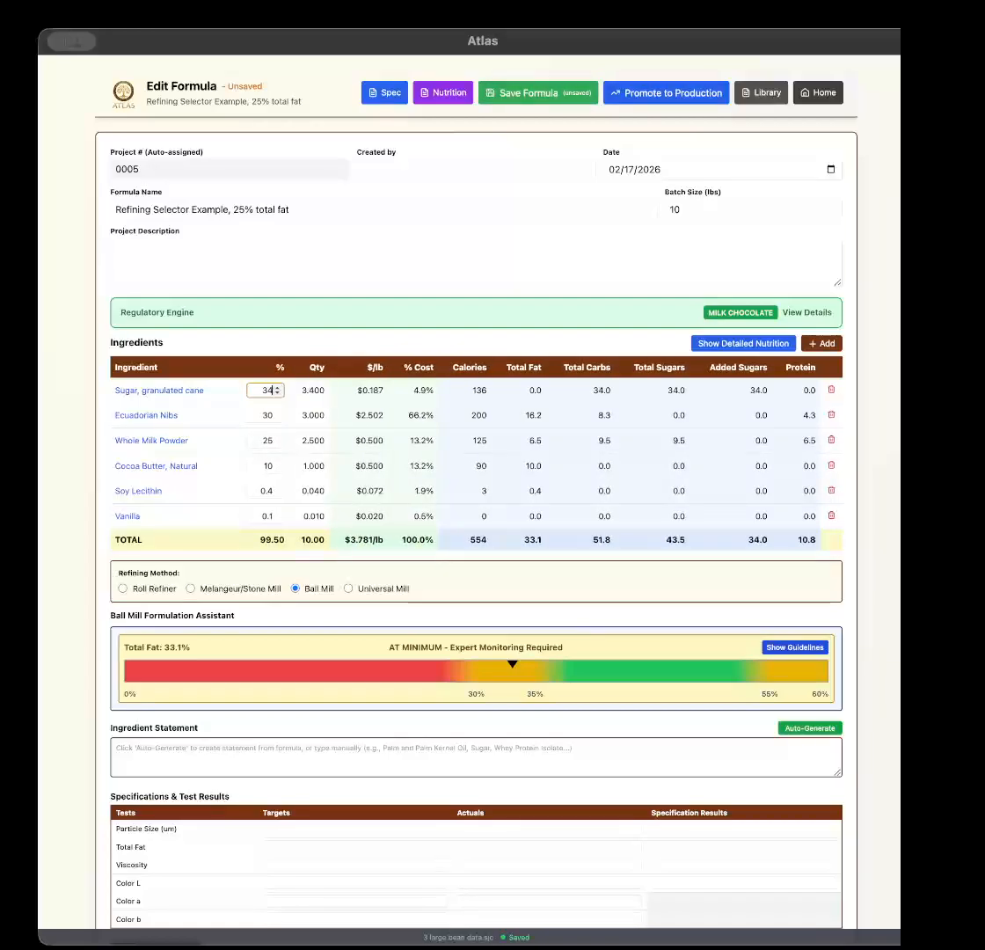
pyautogui.write('.5')
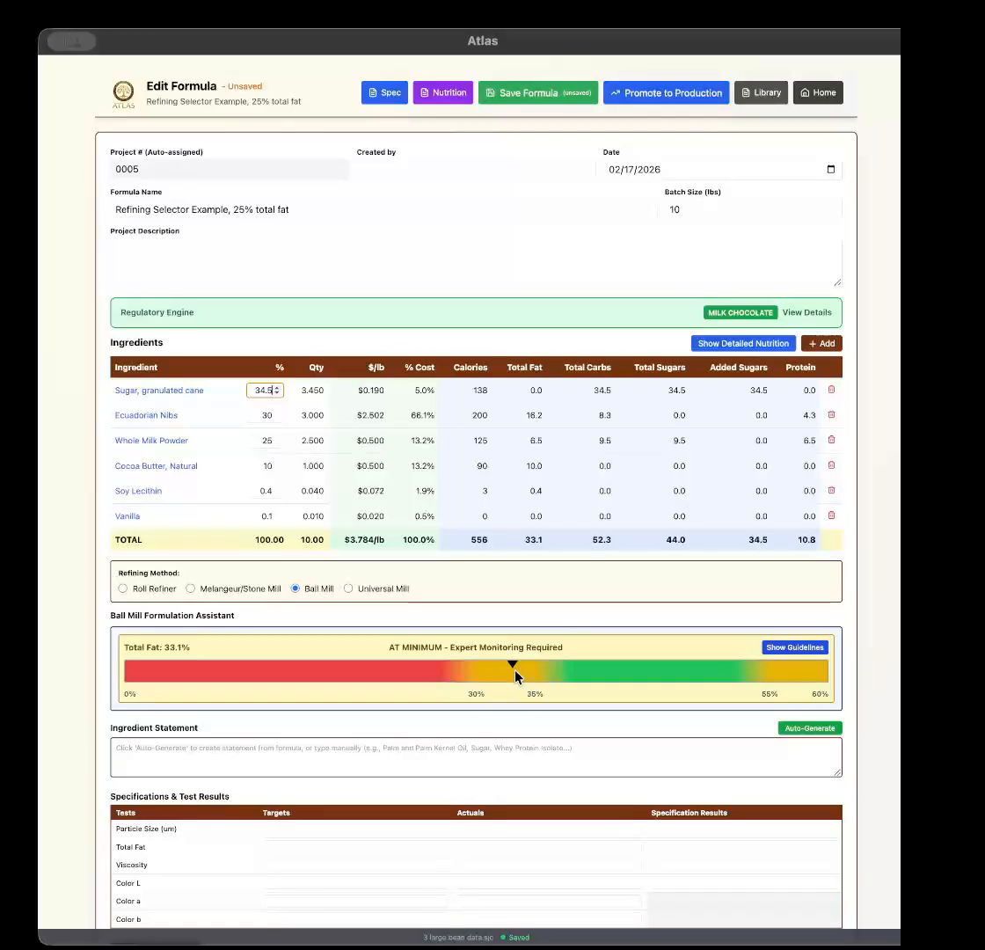
# Set Cocoa Butter, Natural to 12% and granulated cane sugar to 32.5% so the formula totals 100%.
pyautogui.click(265, 465)
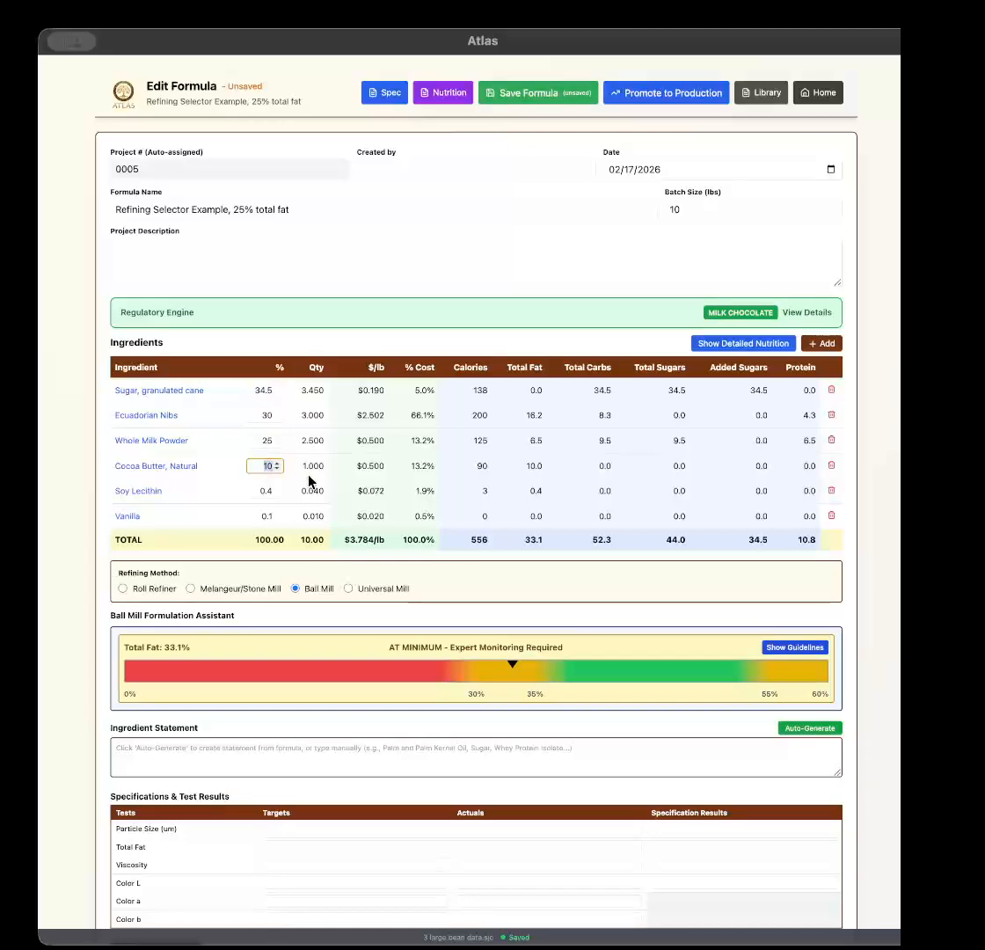
pyautogui.write('12')
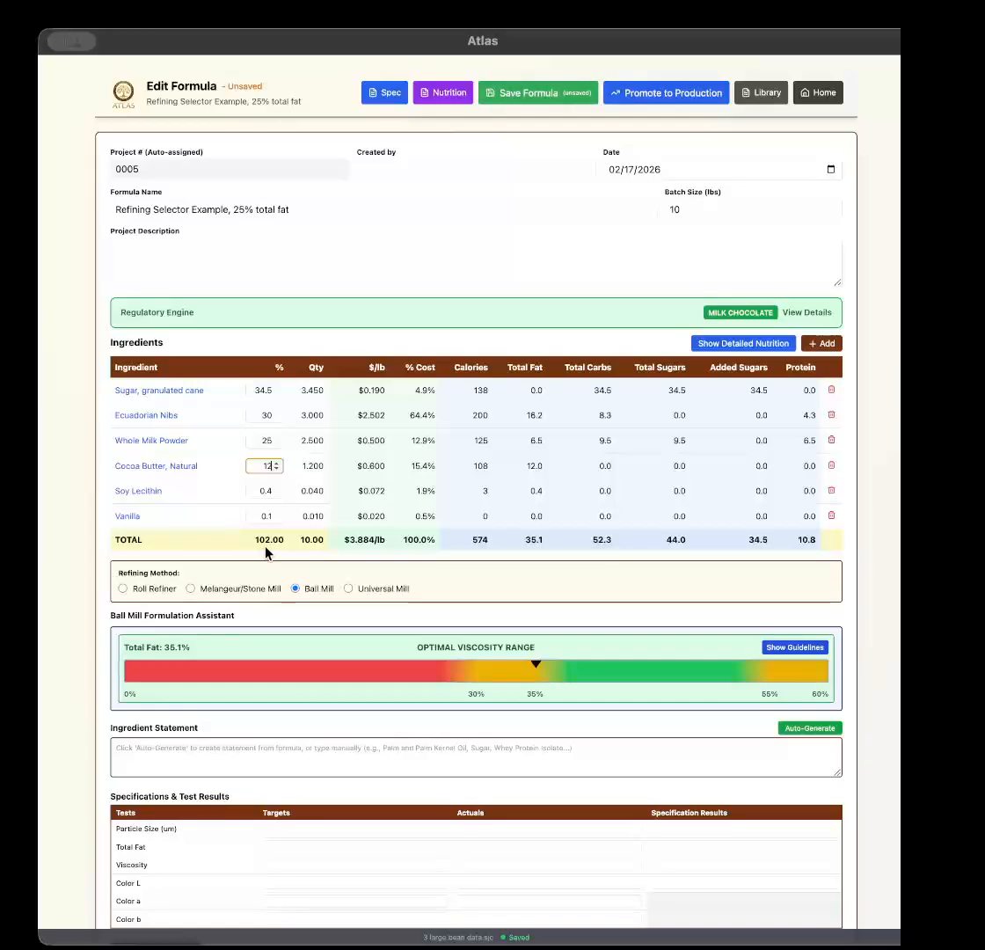
pyautogui.click(263, 389)
pyautogui.press('BackSpace')
pyautogui.write('2')
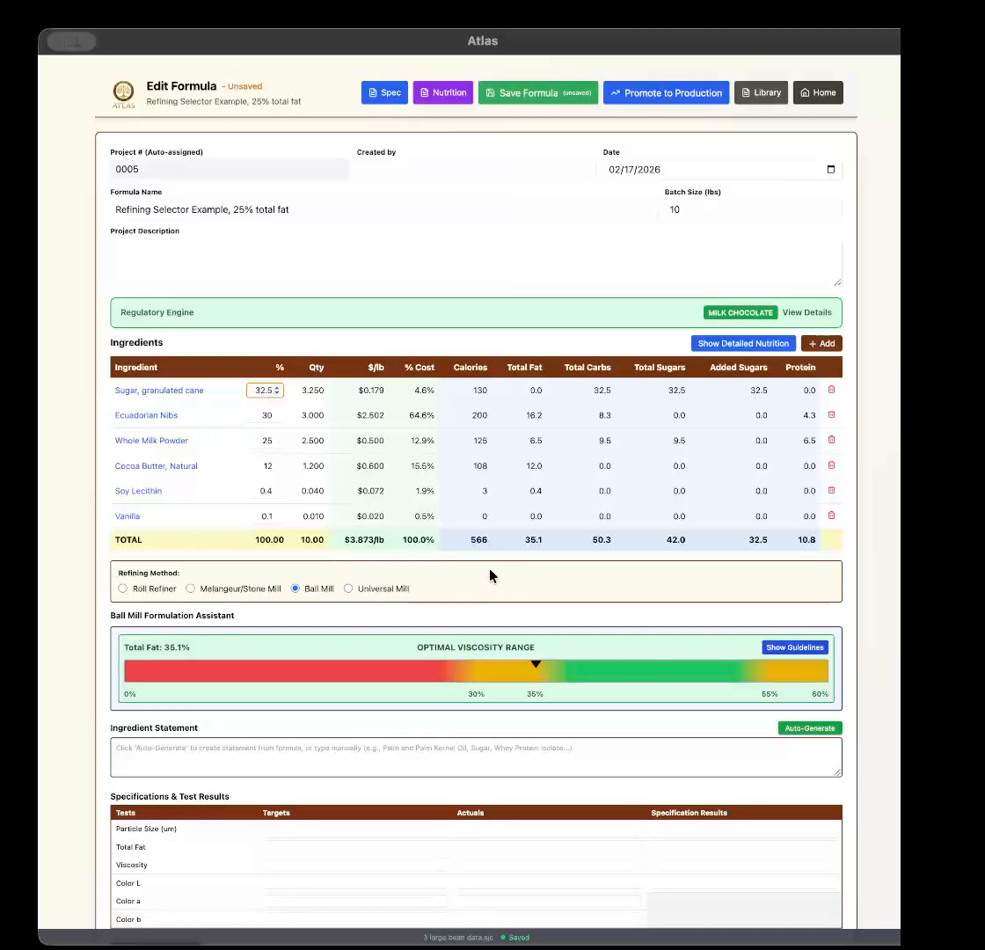
# Set the refining method of the adjusted milk chocolate formula to Melangeur/Stone Mill.
pyautogui.click(209, 588)
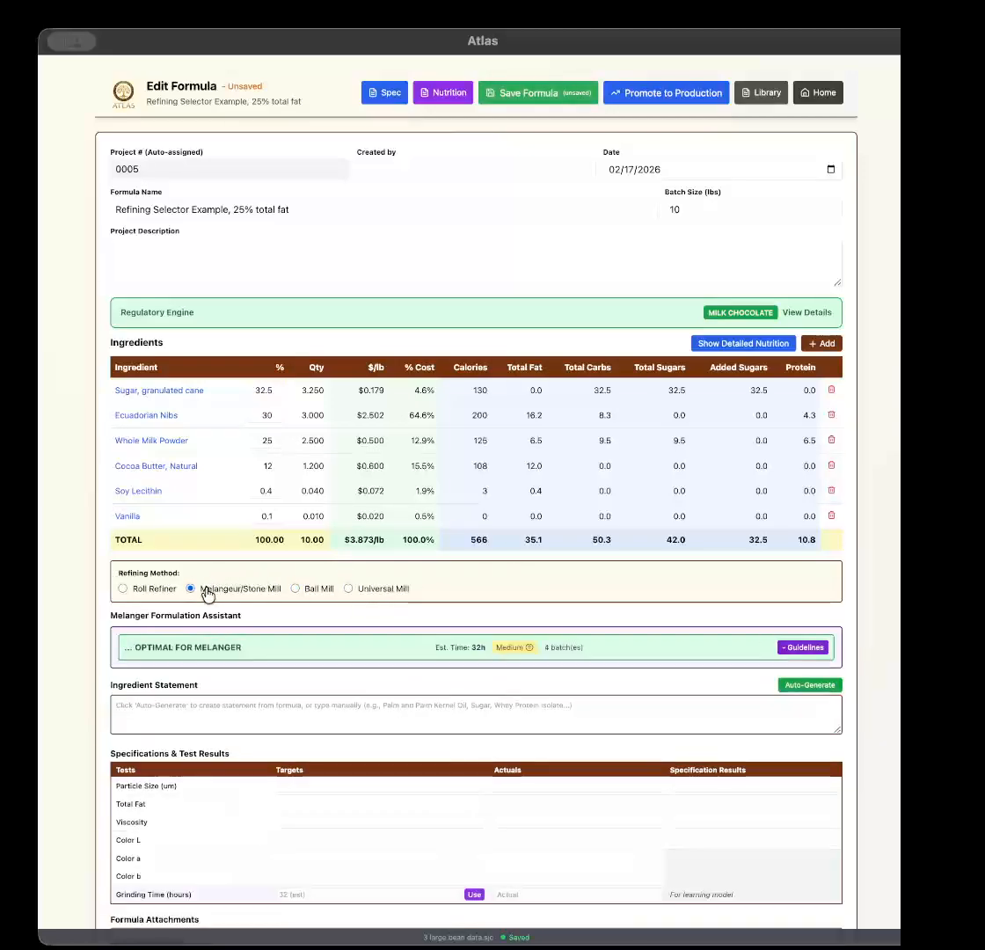